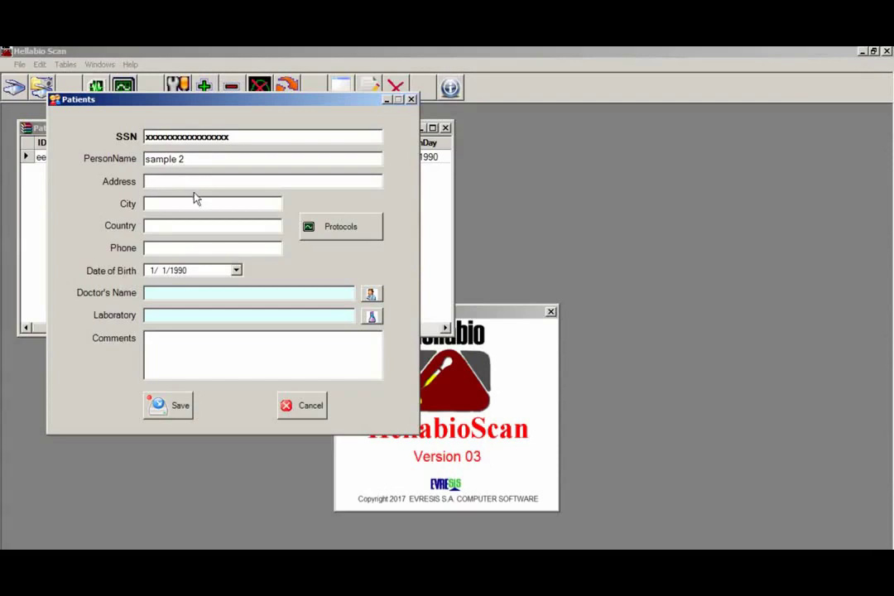
# Save the new patient record named "sample 2" and close the patients list
pyautogui.click(208, 204)
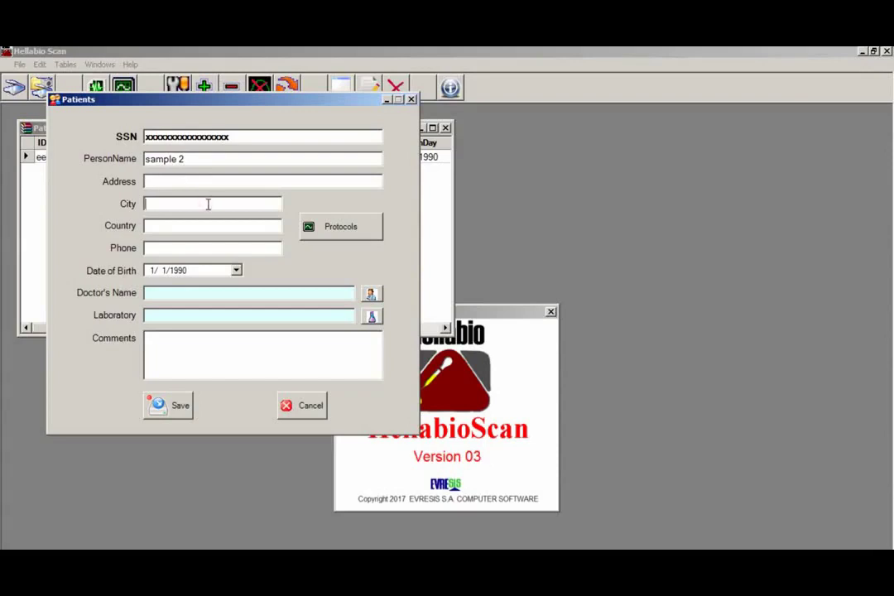
pyautogui.click(222, 248)
pyautogui.click(236, 270)
pyautogui.click(236, 271)
pyautogui.click(201, 341)
pyautogui.click(175, 405)
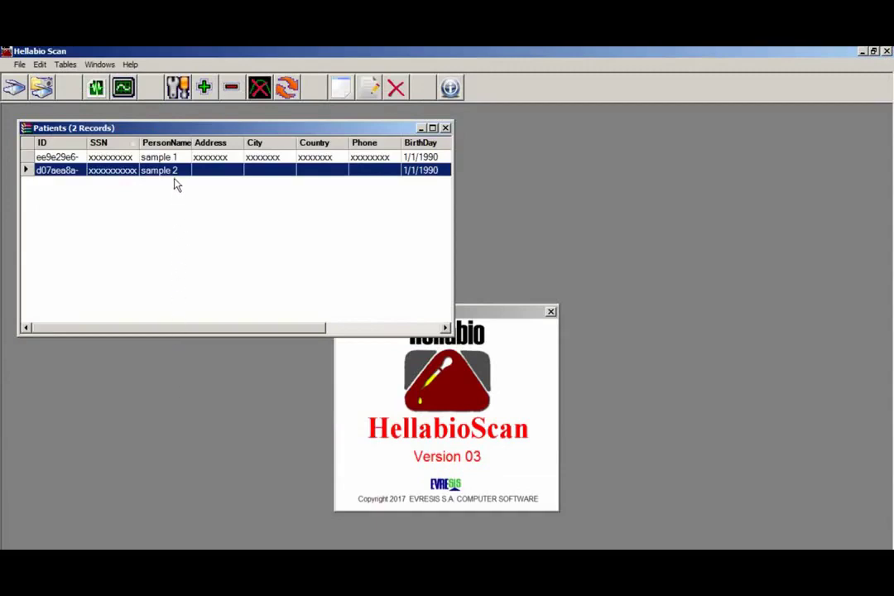
pyautogui.click(445, 127)
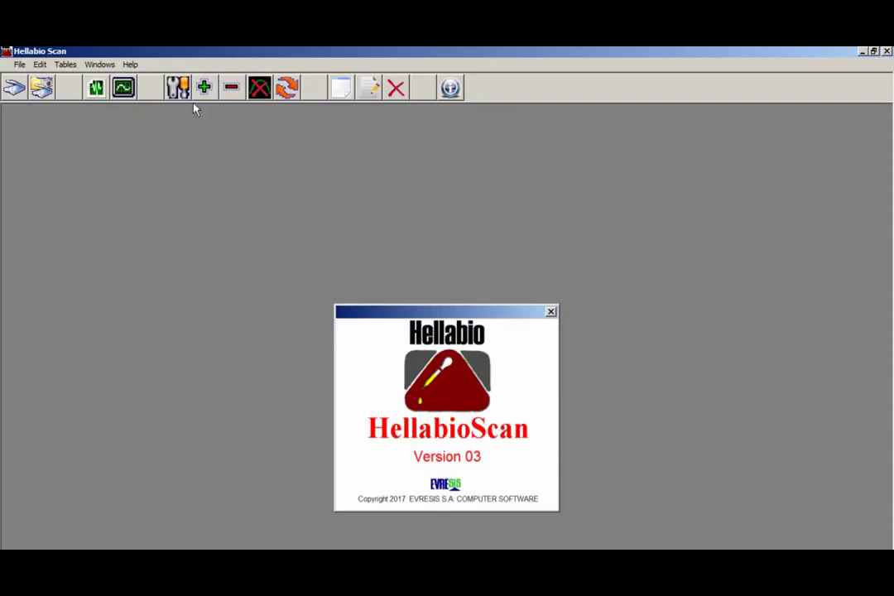
# Open the gel image "sample 10" from Program Files (x86)\evresis\Hellabio Scan (SQL)\Images, with all file types shown
pyautogui.click(41, 88)
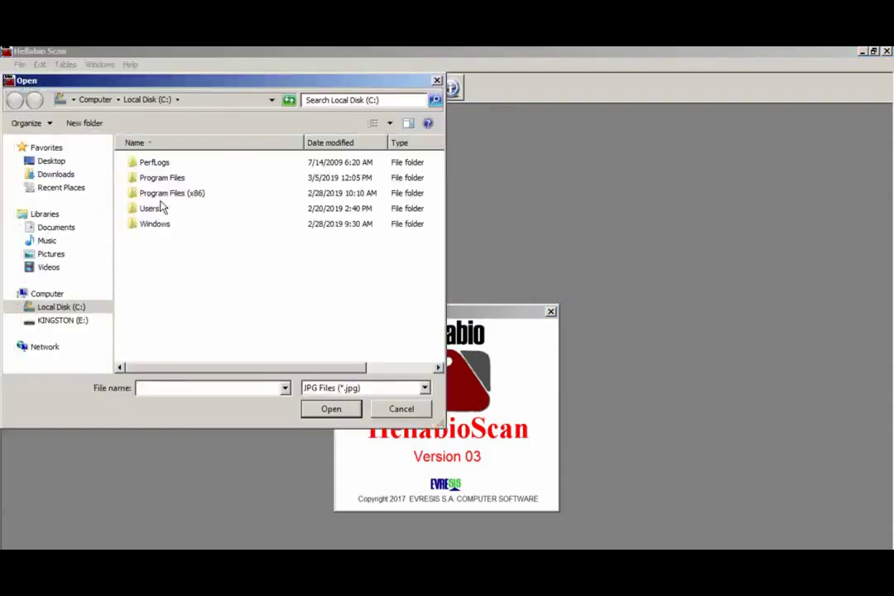
pyautogui.doubleClick(161, 195)
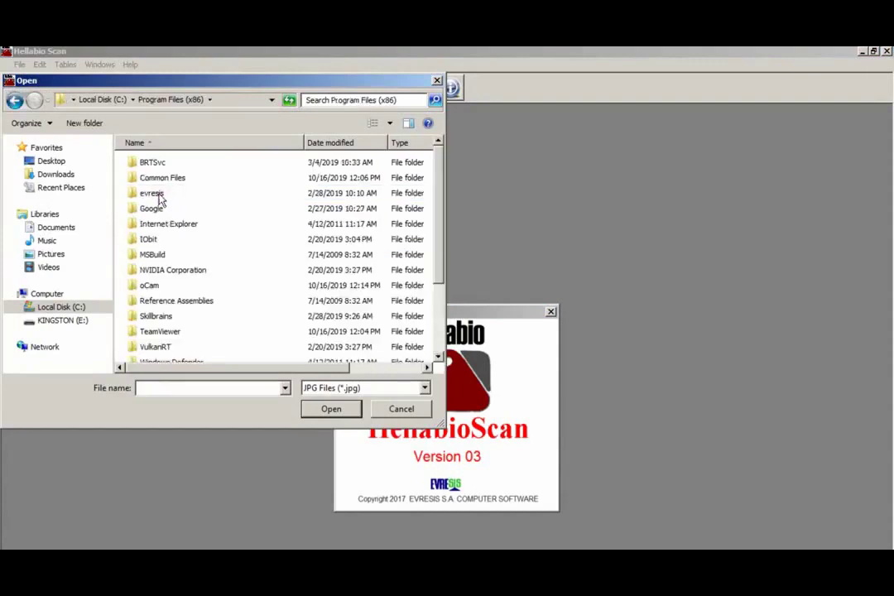
pyautogui.doubleClick(160, 195)
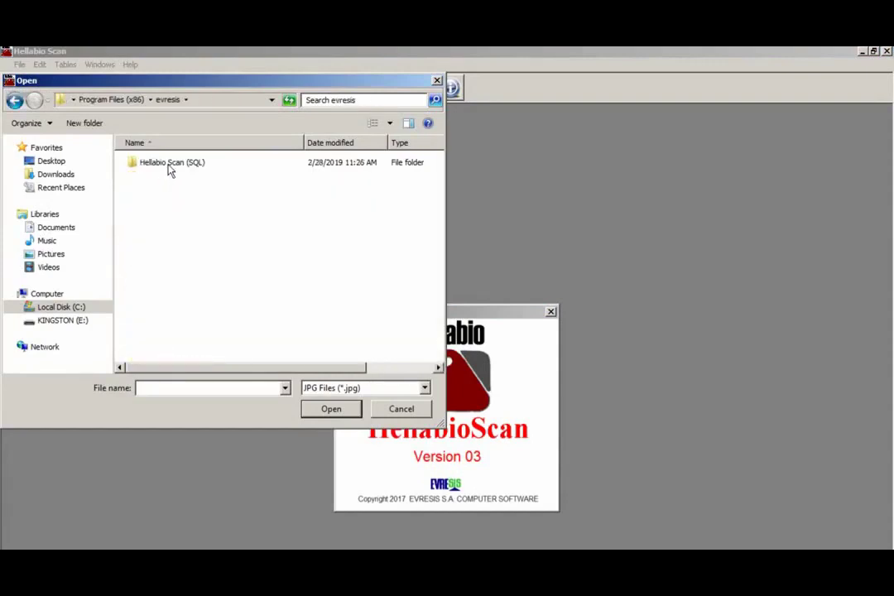
pyautogui.doubleClick(170, 166)
pyautogui.click(152, 209)
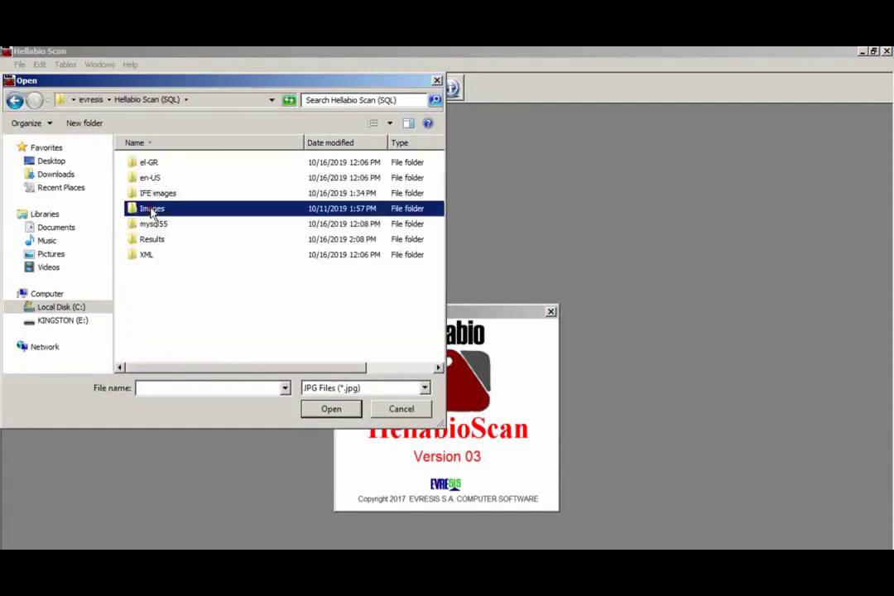
pyautogui.doubleClick(151, 210)
pyautogui.click(322, 389)
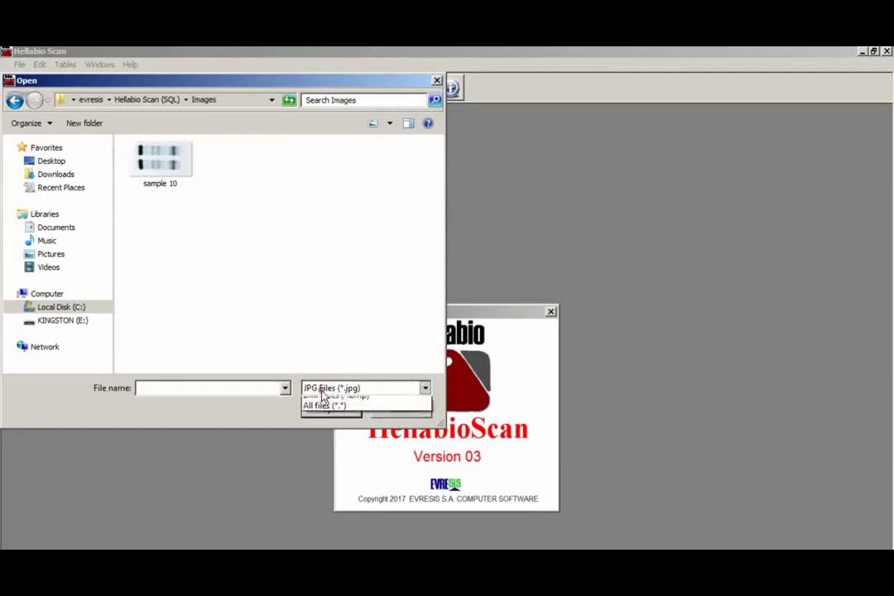
pyautogui.click(325, 423)
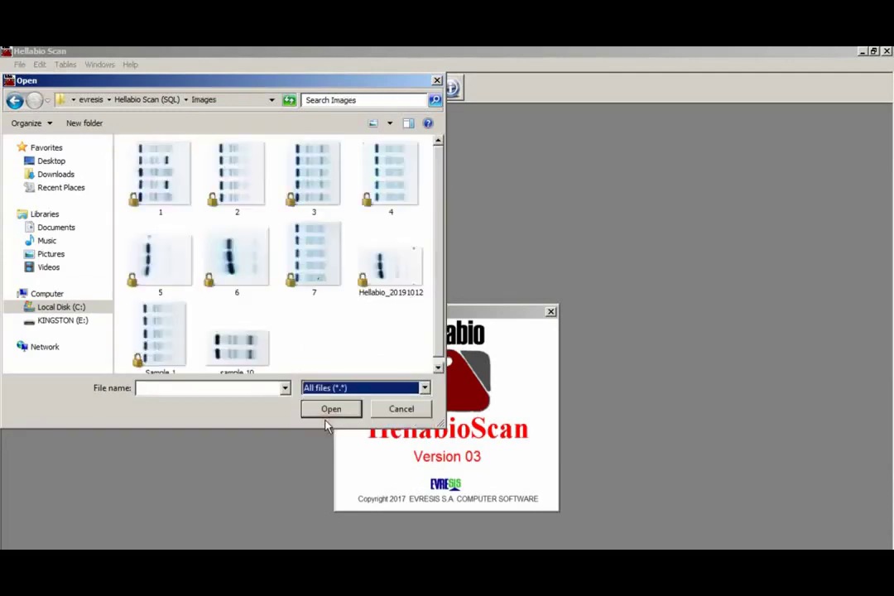
pyautogui.click(248, 346)
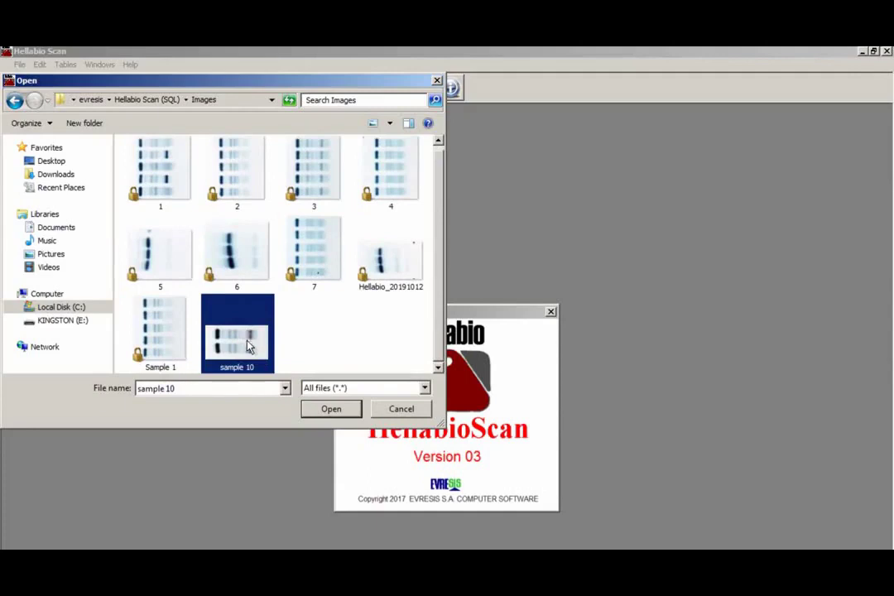
pyautogui.click(330, 409)
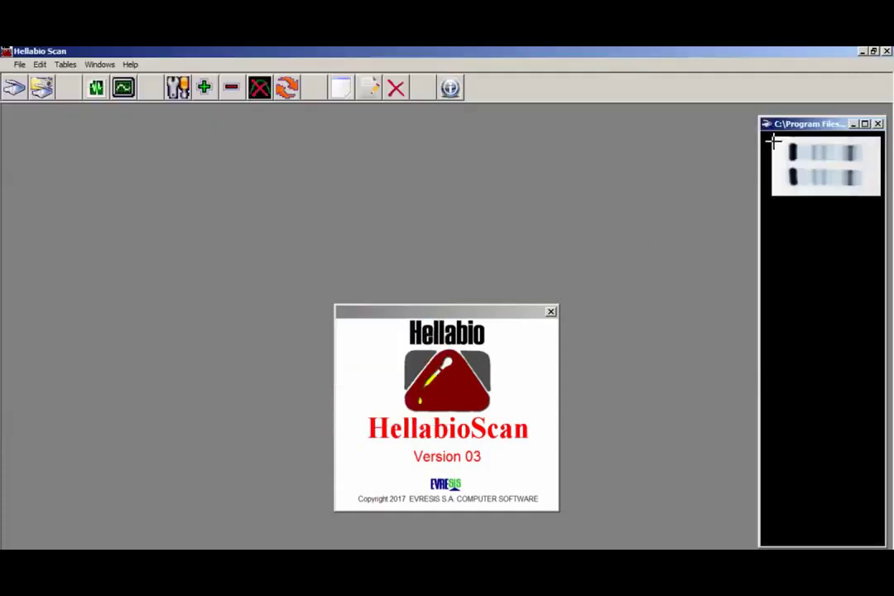
# Mark only the upper sample strip of the gel image as the area for analysis
pyautogui.moveTo(780, 146); pyautogui.dragTo(873, 187)
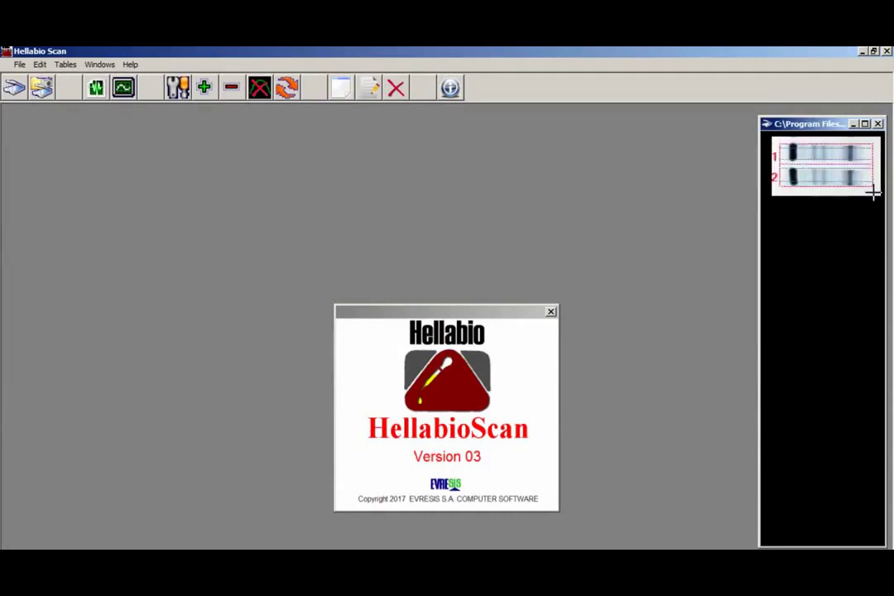
pyautogui.click(874, 192)
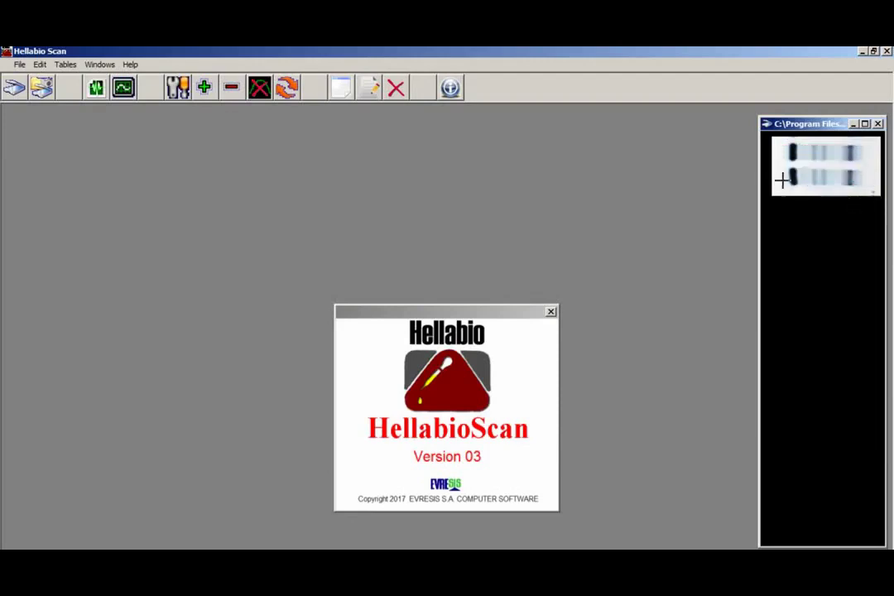
pyautogui.moveTo(779, 147); pyautogui.dragTo(869, 159)
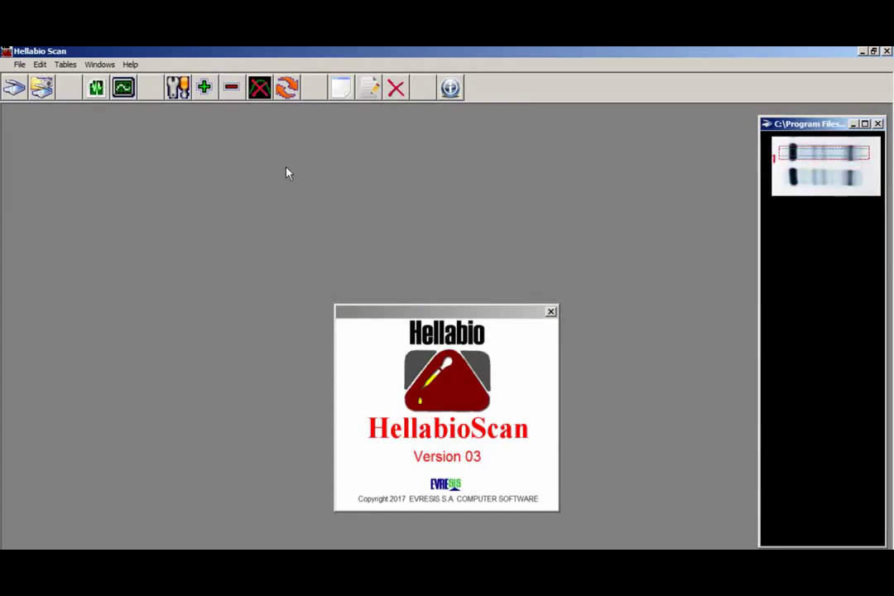
# Create an analysis of the marked strip with Immunofixation as the electrophoresis type
pyautogui.click(97, 91)
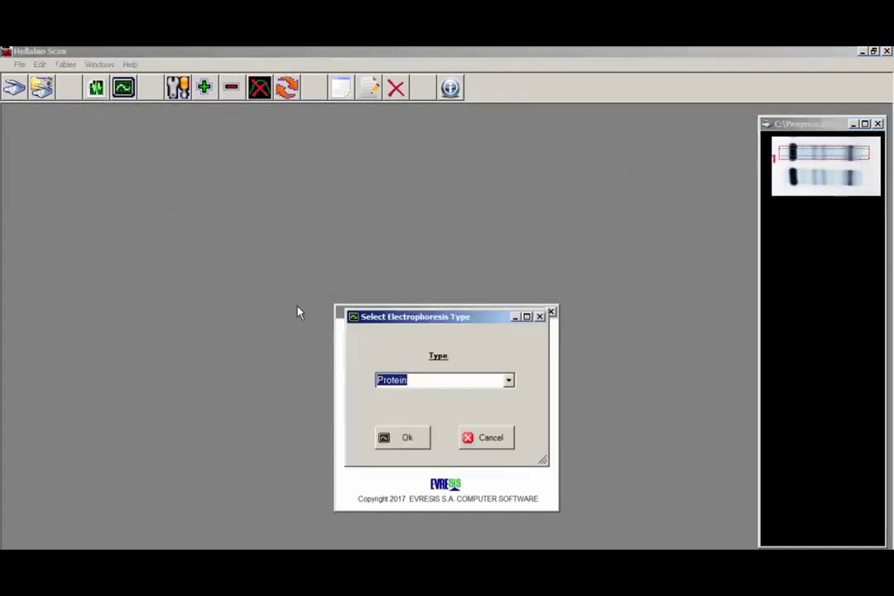
pyautogui.click(508, 381)
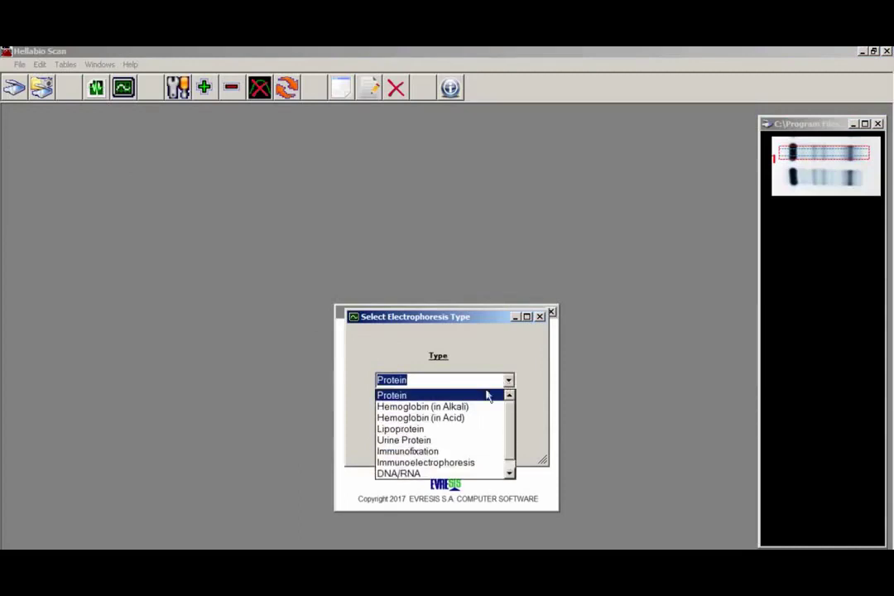
pyautogui.click(418, 452)
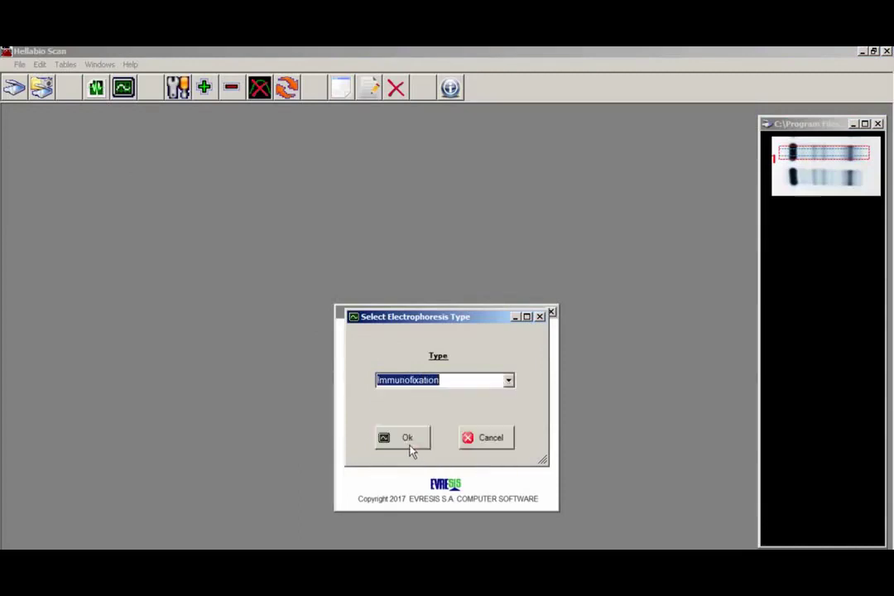
pyautogui.click(404, 441)
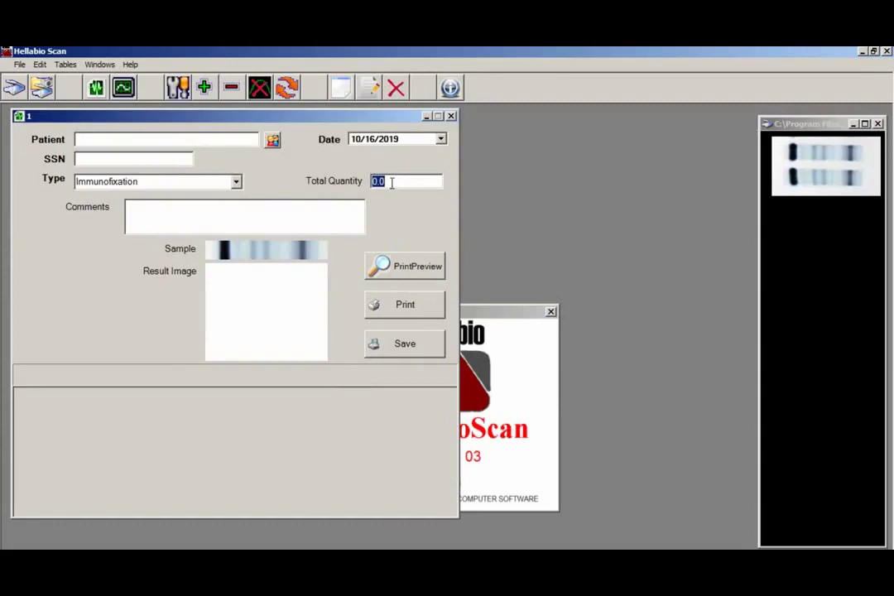
# Set the total quantity to 7.8 and calculate the sample's curve and fractions
pyautogui.write('7')
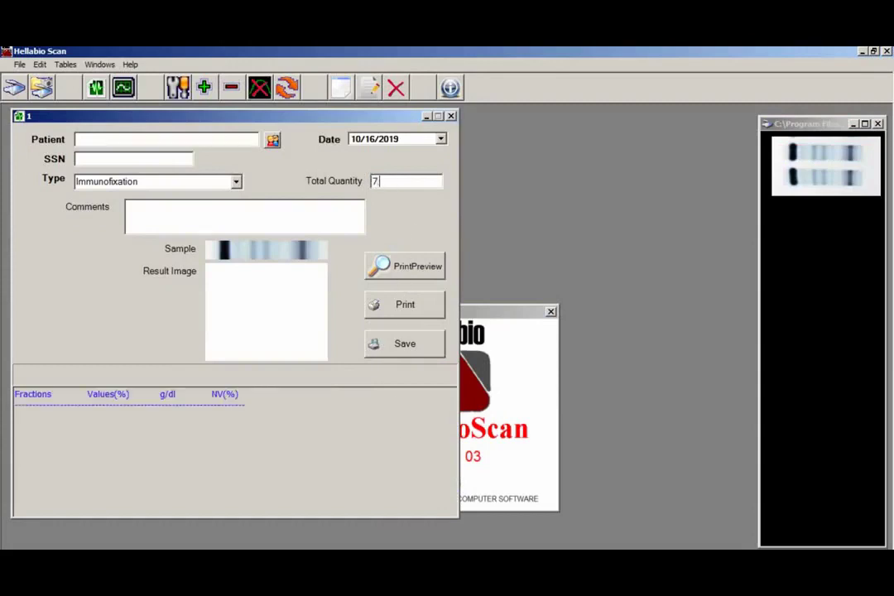
pyautogui.write('.8')
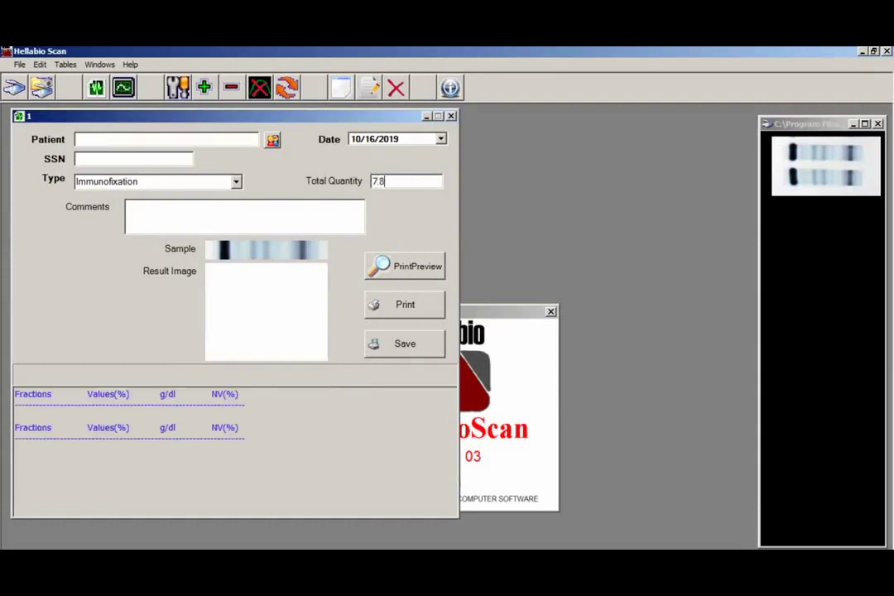
pyautogui.click(122, 90)
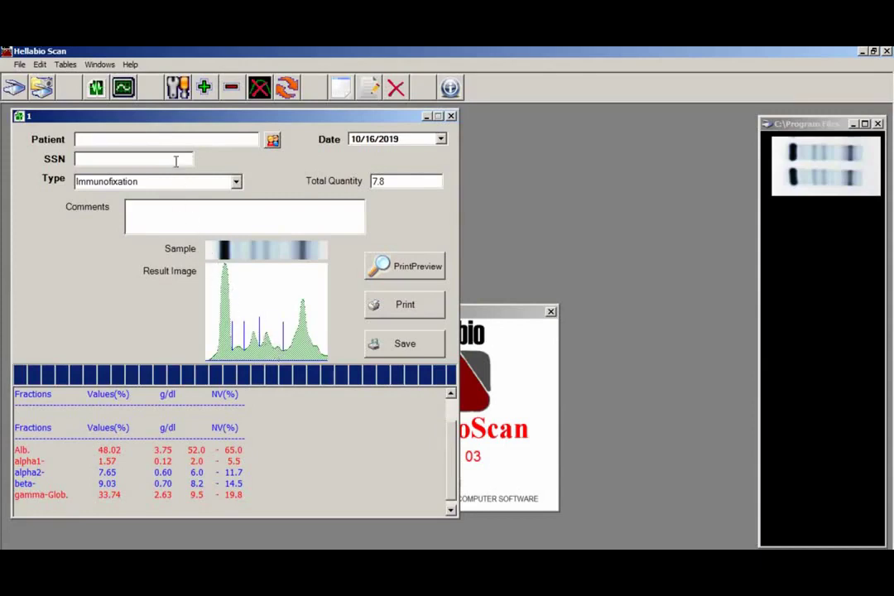
# Enable curve editing and add a fraction separator just before the existing beta/gamma separator to split the beta fraction into beta1 and beta2
pyautogui.click(177, 88)
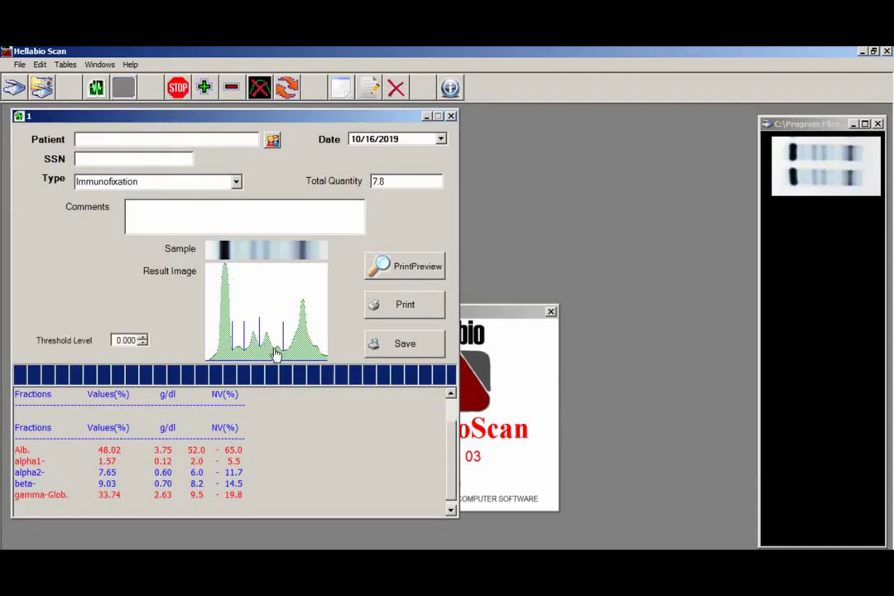
pyautogui.click(278, 354)
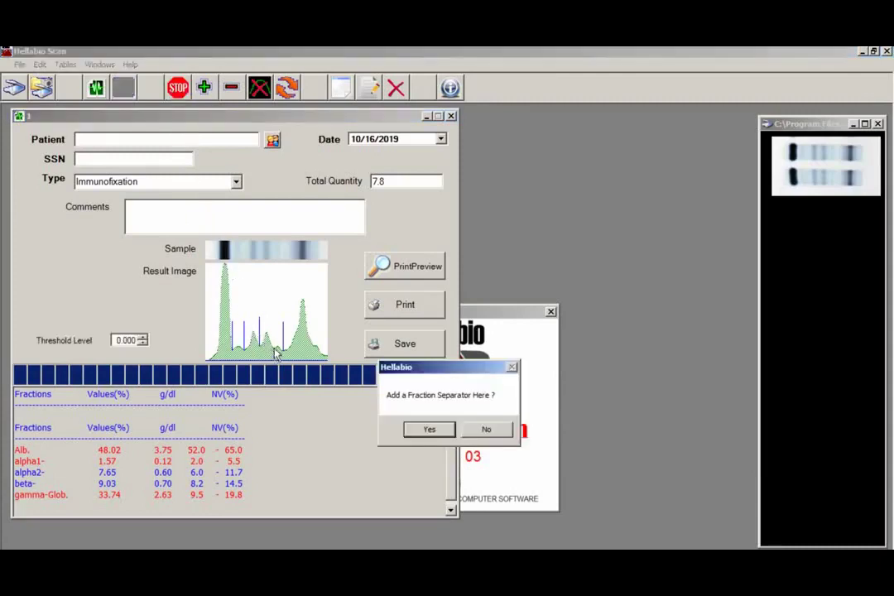
pyautogui.click(424, 430)
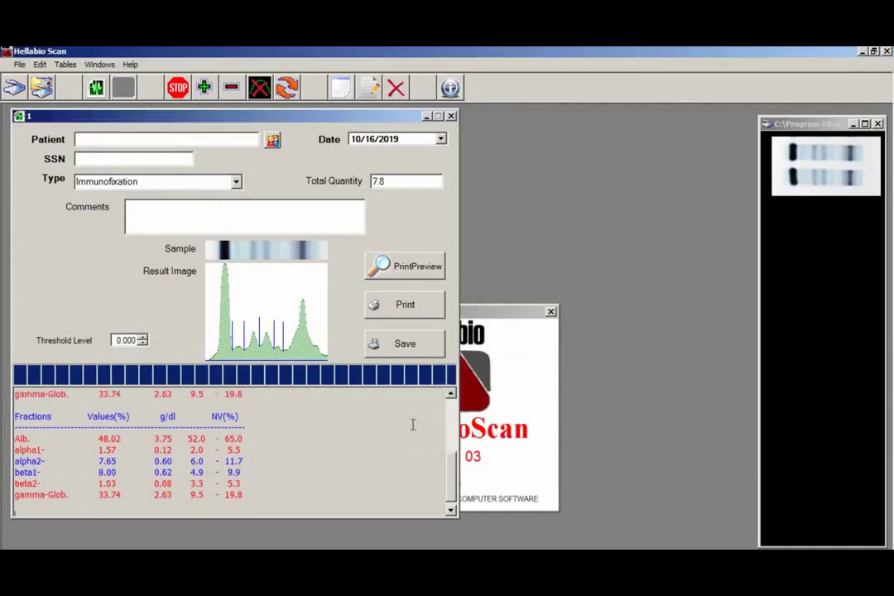
pyautogui.doubleClick(49, 484)
pyautogui.click(53, 484)
# Assign the patient "sample 2" to the result and enter the comment "IgG, lambda."
pyautogui.click(273, 143)
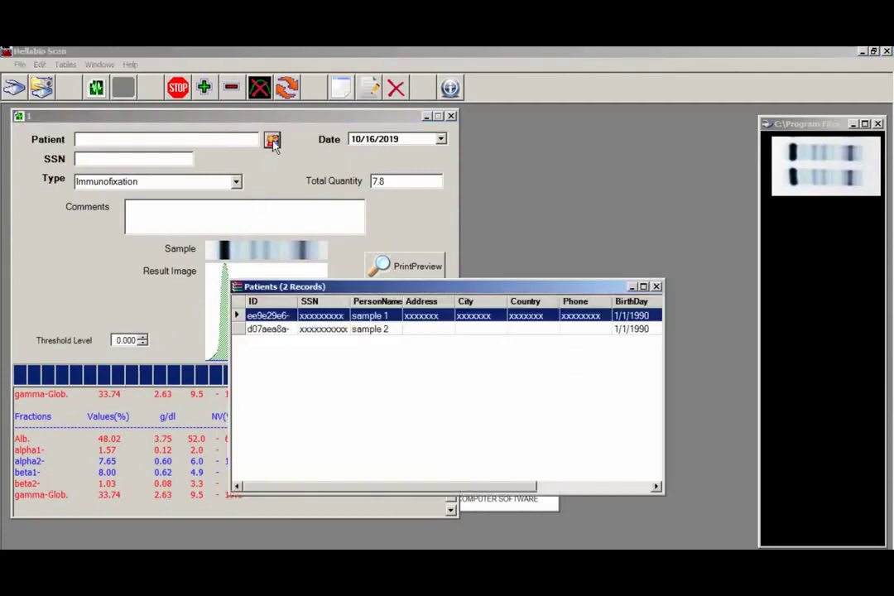
pyautogui.doubleClick(240, 330)
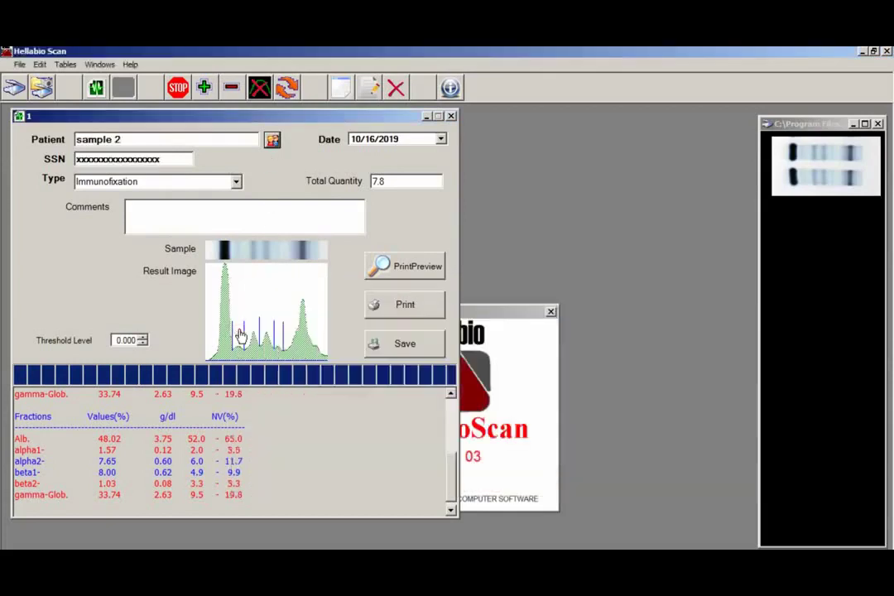
pyautogui.click(177, 215)
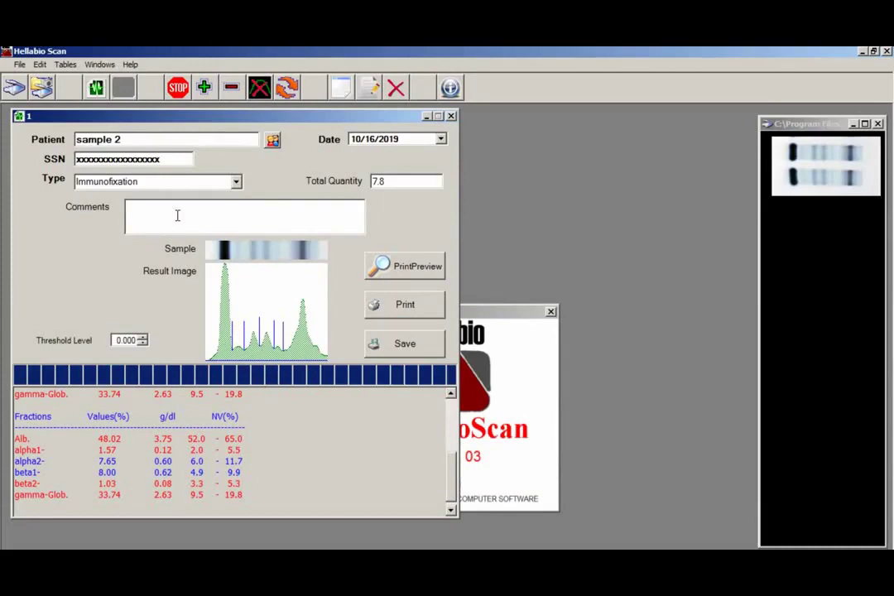
pyautogui.write('IgG, lambda')
# Use "IFE 1" from the IFE images folder as the report's secondary image, view the print preview and close it
pyautogui.click(391, 268)
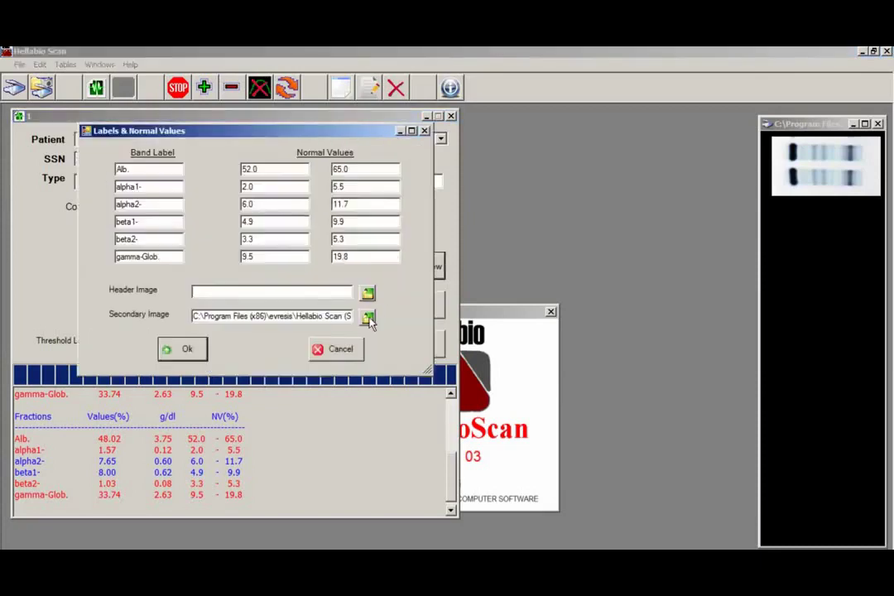
pyautogui.click(368, 316)
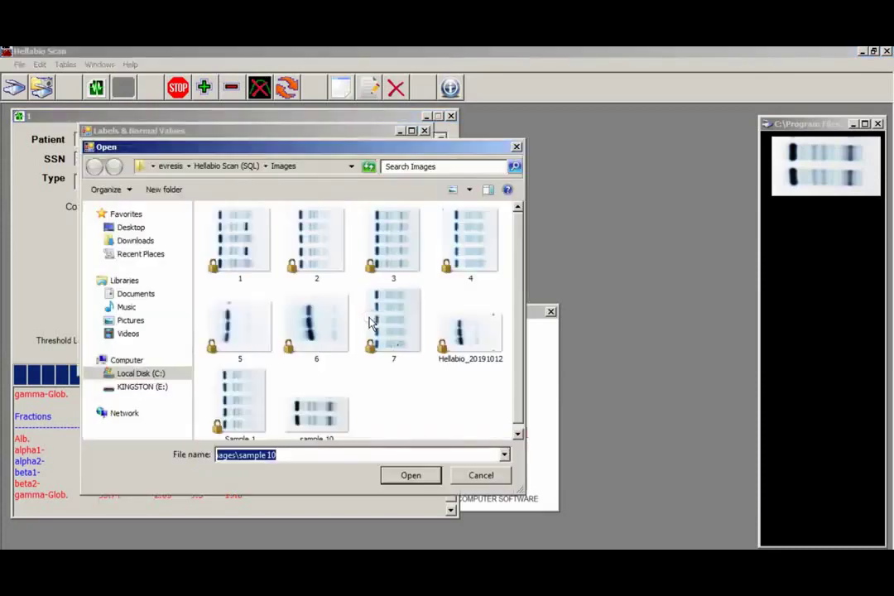
pyautogui.click(222, 167)
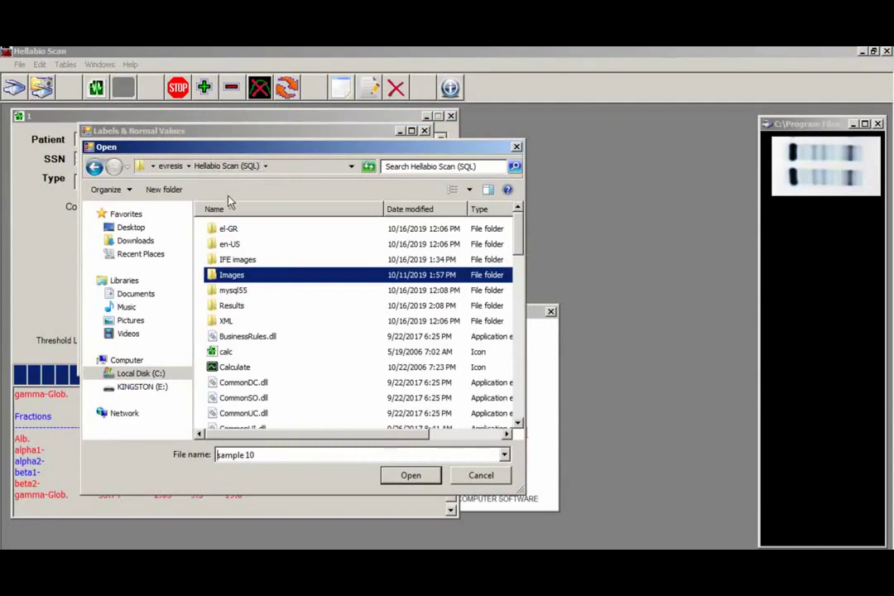
pyautogui.doubleClick(239, 262)
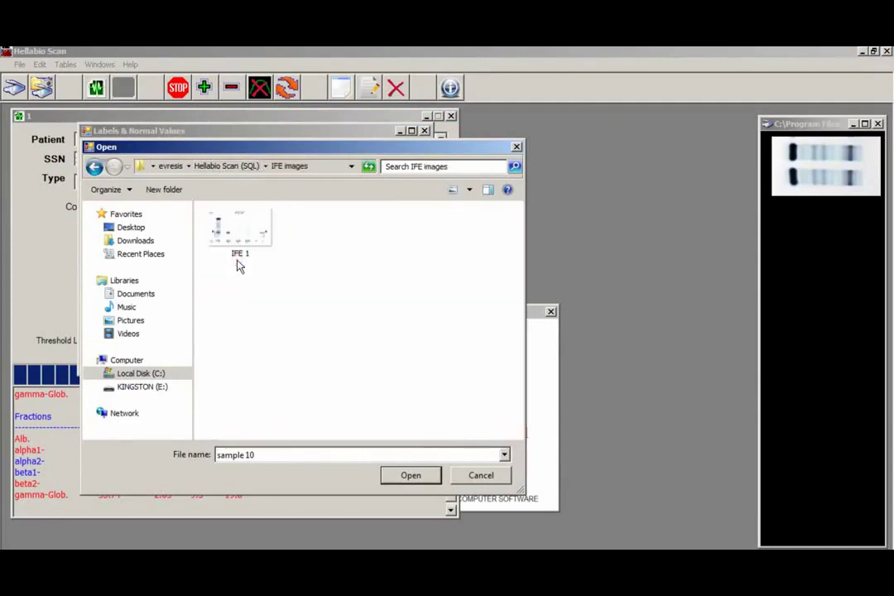
pyautogui.click(240, 252)
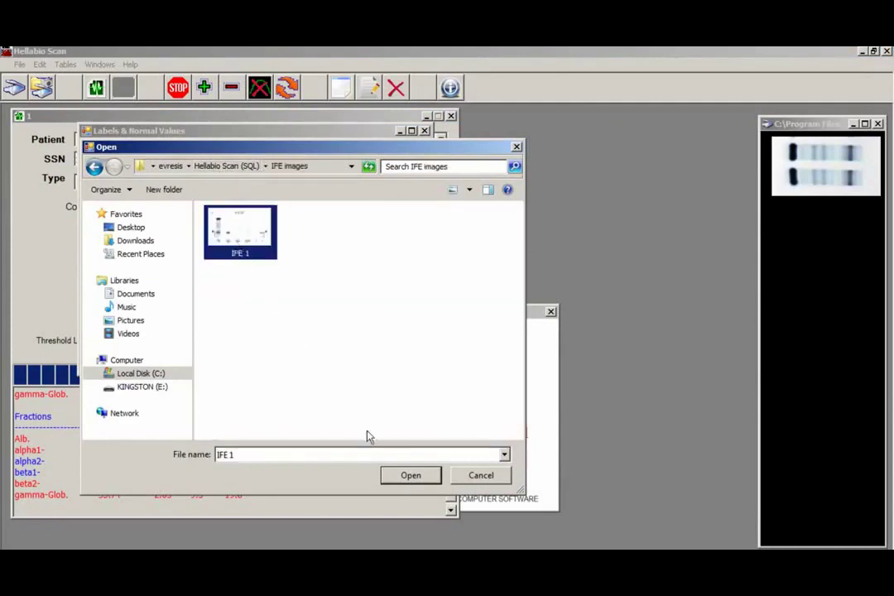
pyautogui.click(410, 477)
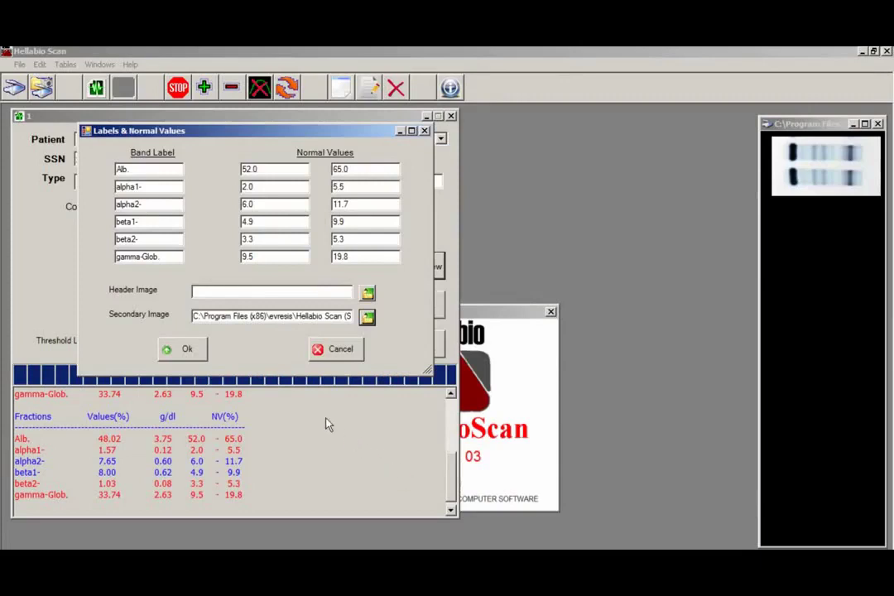
pyautogui.click(186, 351)
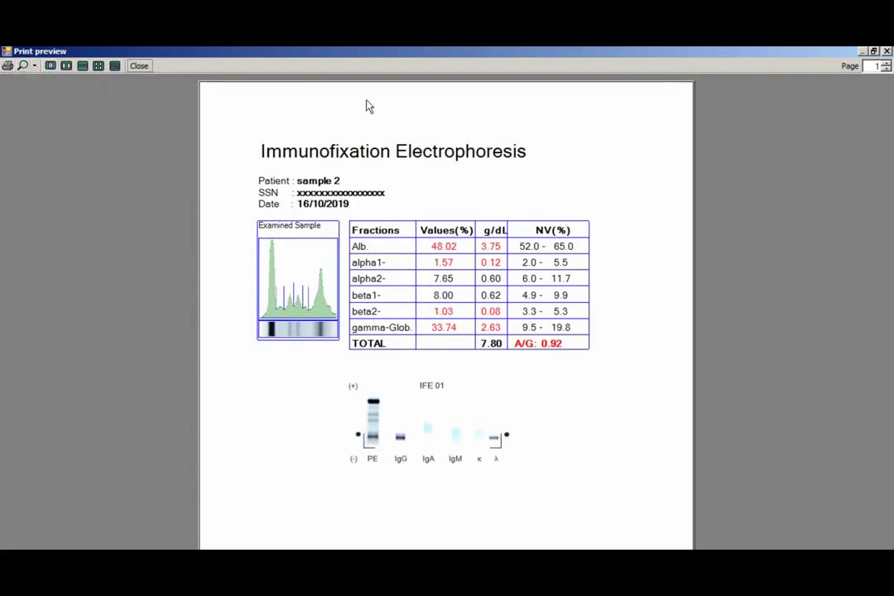
pyautogui.click(887, 52)
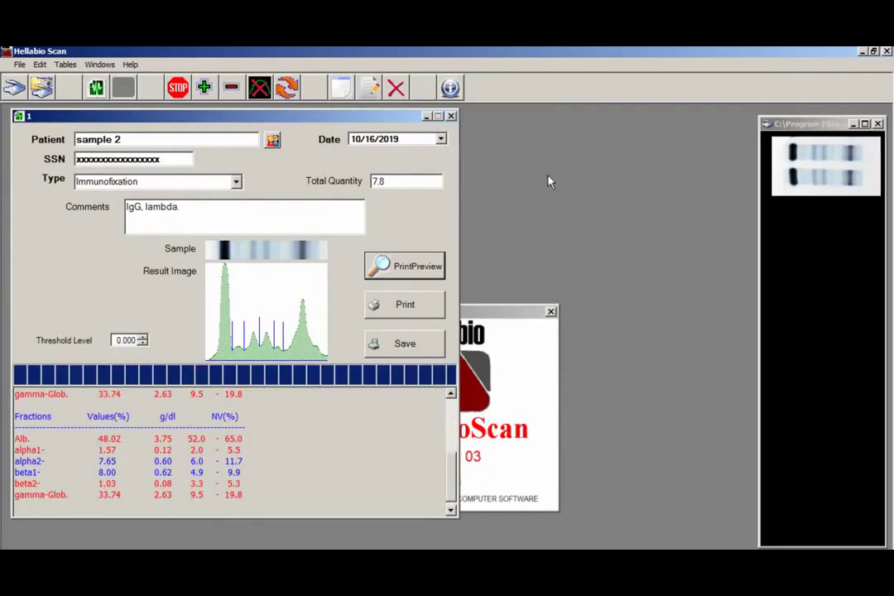
# Save the immunofixation result of sample 2 and close both the result and the gel image
pyautogui.click(402, 346)
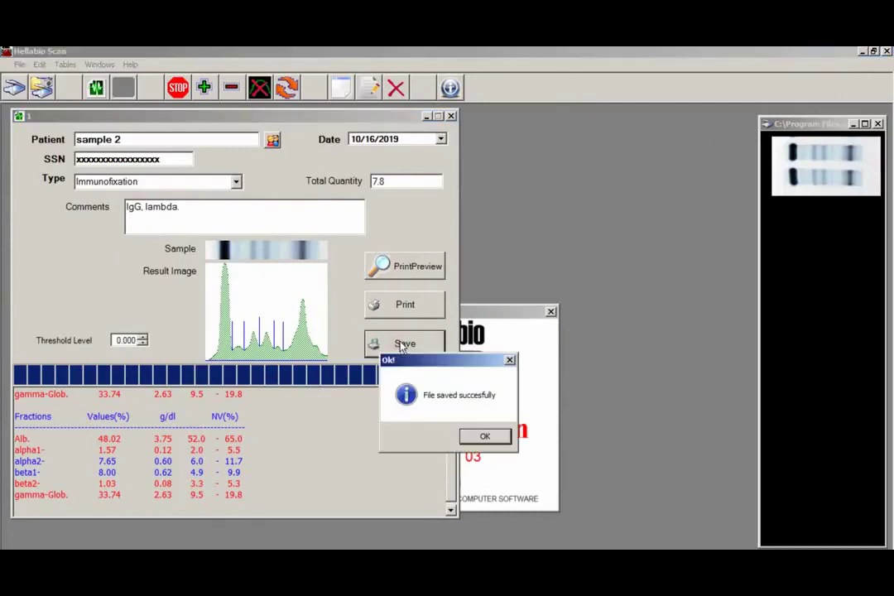
pyautogui.click(482, 436)
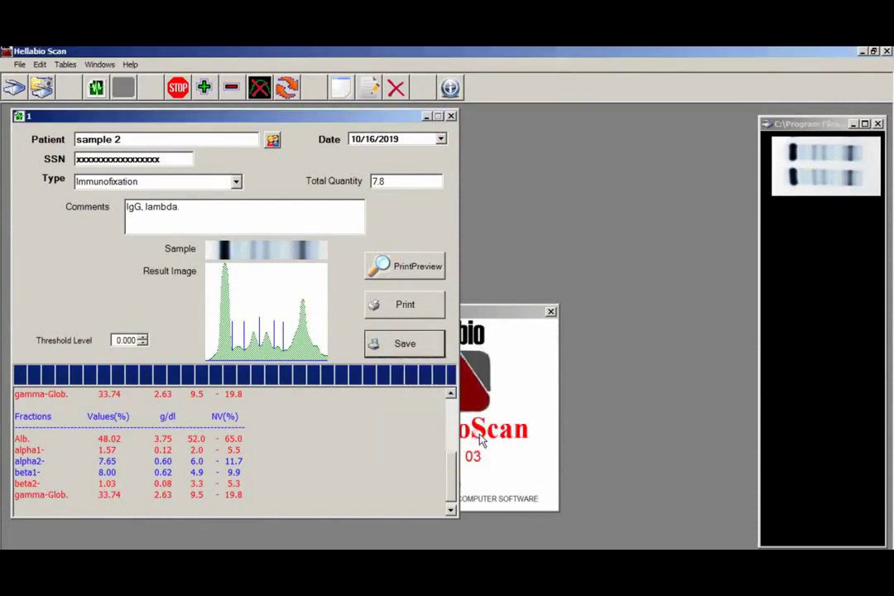
pyautogui.click(451, 117)
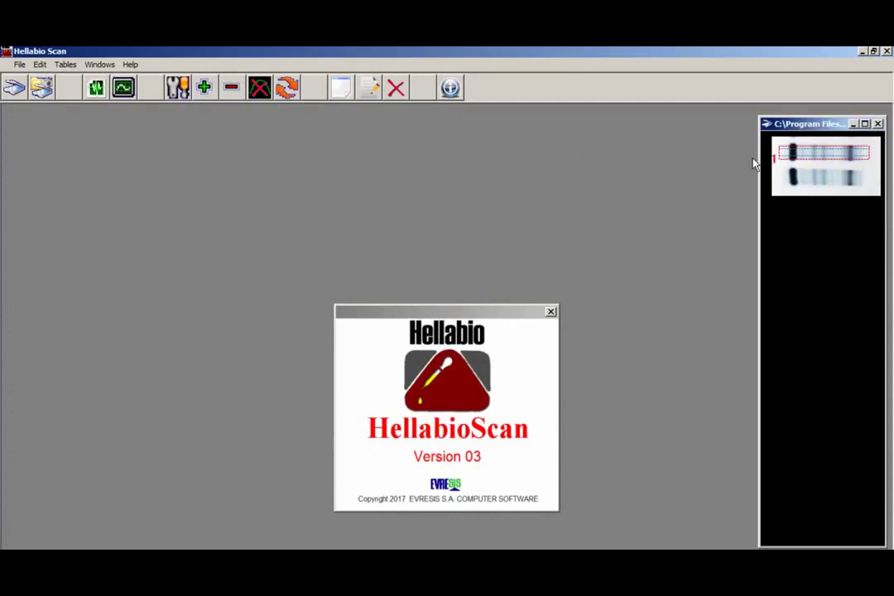
pyautogui.click(877, 123)
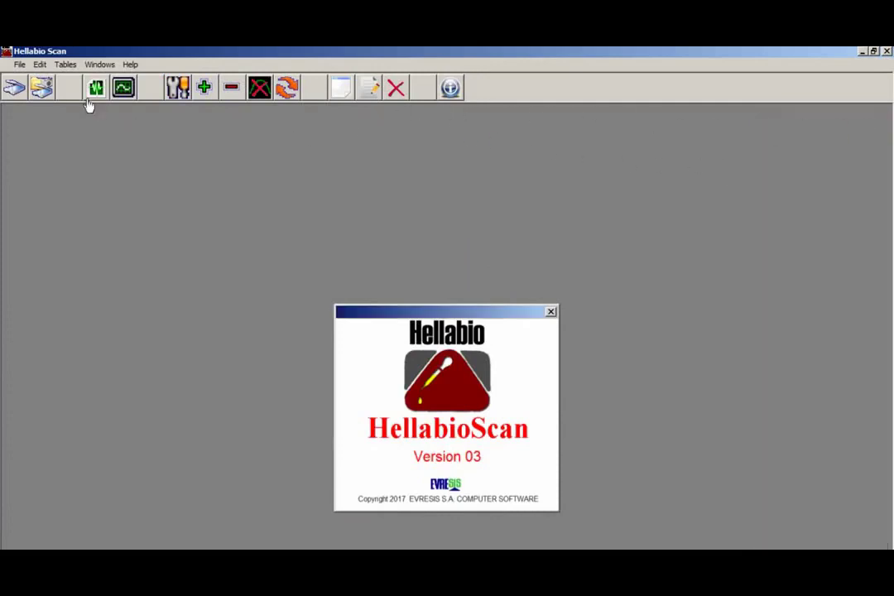
# Open the saved protocol "sample-2_20191016_Immu_1_Res" from the patient record of "sample 2" and move its window clear of the record
pyautogui.click(65, 65)
pyautogui.click(77, 81)
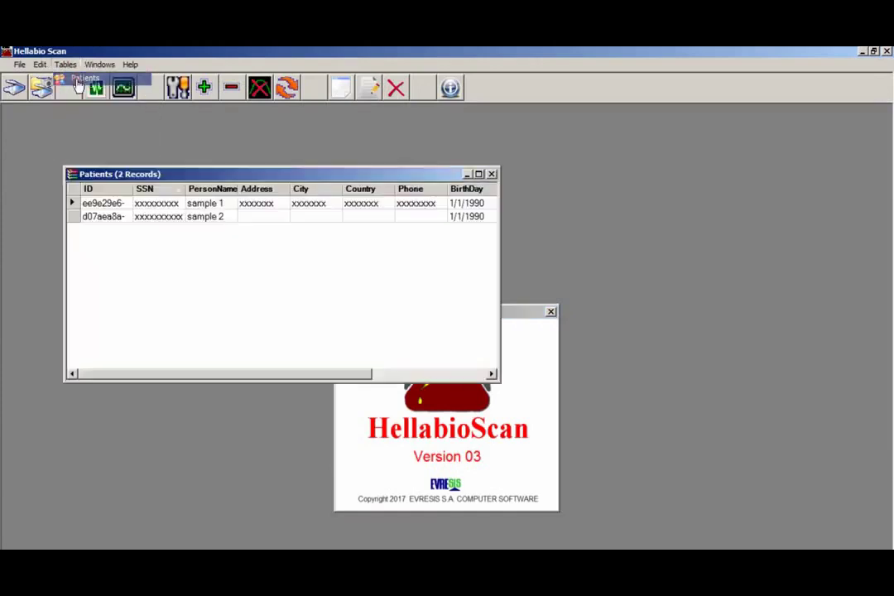
pyautogui.doubleClick(74, 218)
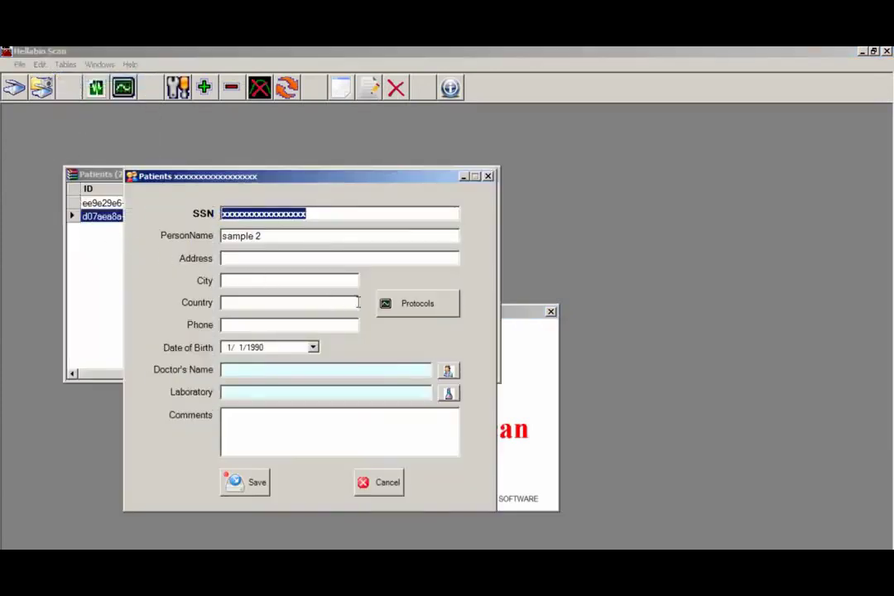
pyautogui.click(400, 308)
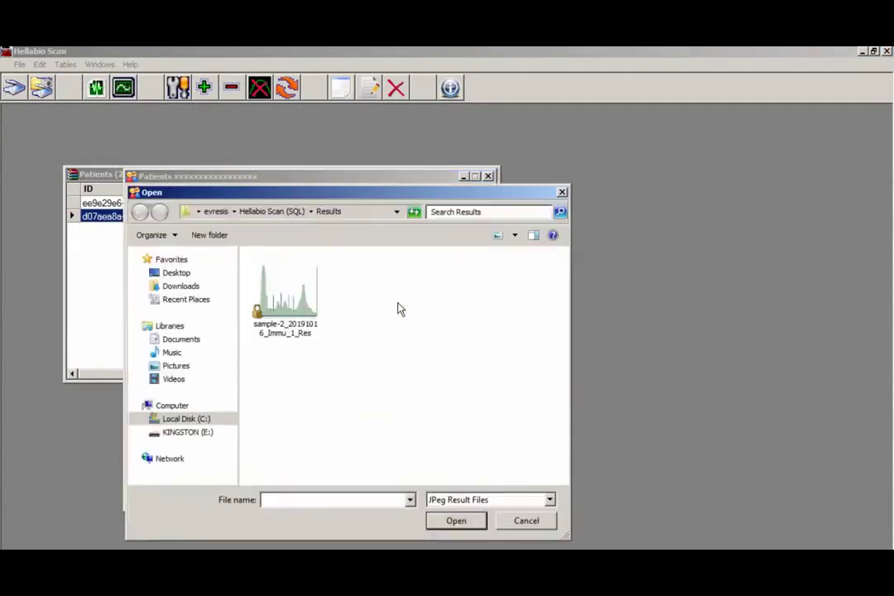
pyautogui.click(291, 298)
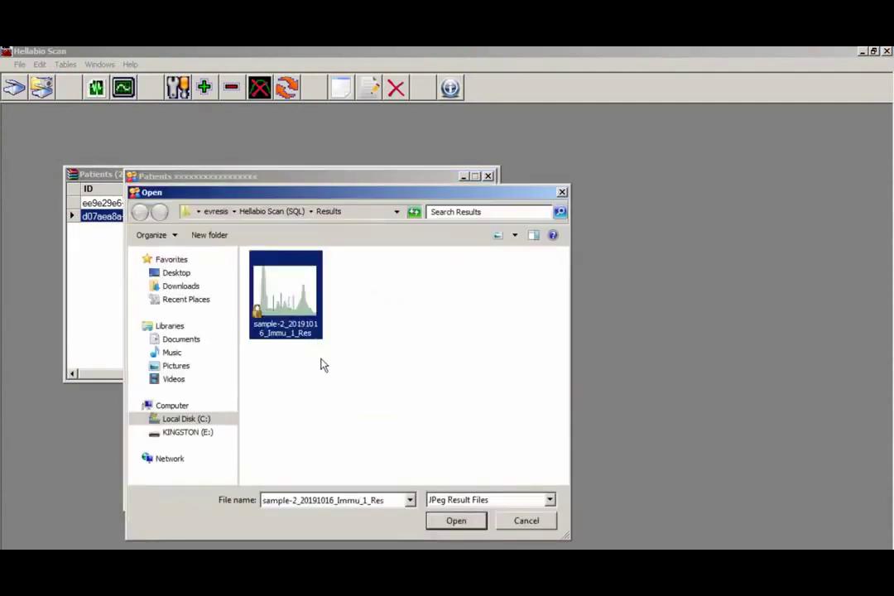
pyautogui.click(455, 522)
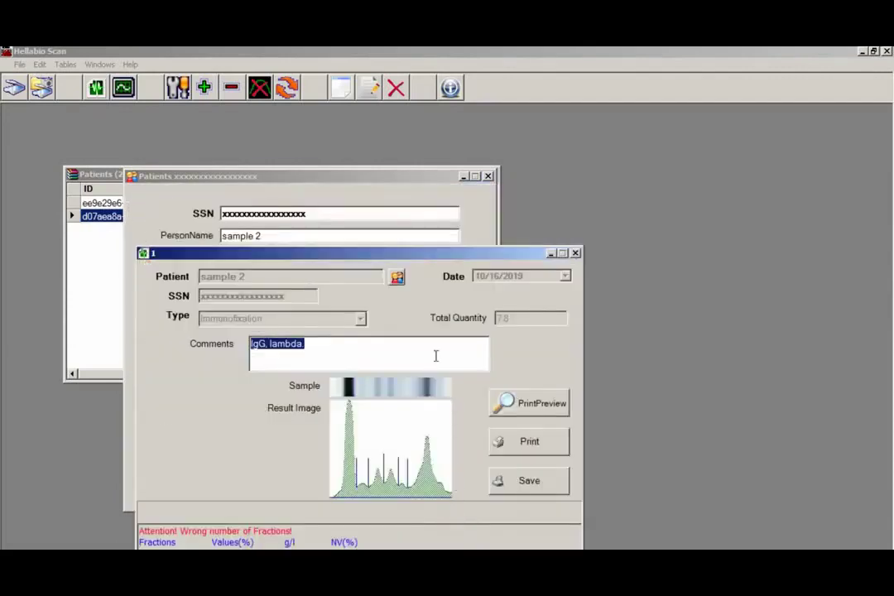
pyautogui.moveTo(420, 259); pyautogui.dragTo(654, 146)
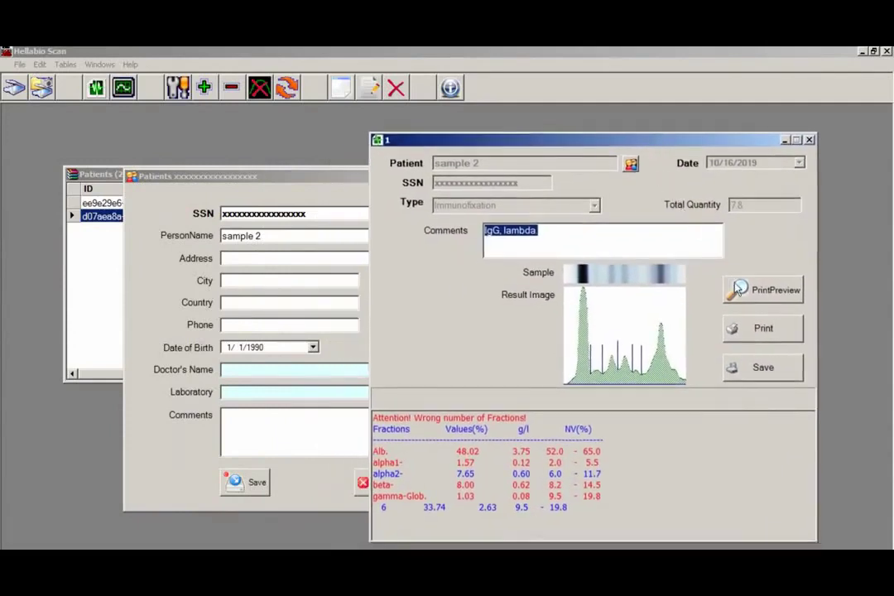
# View the print preview of the reopened result with its existing labels and secondary image, then close the preview, result and patient record
pyautogui.click(762, 294)
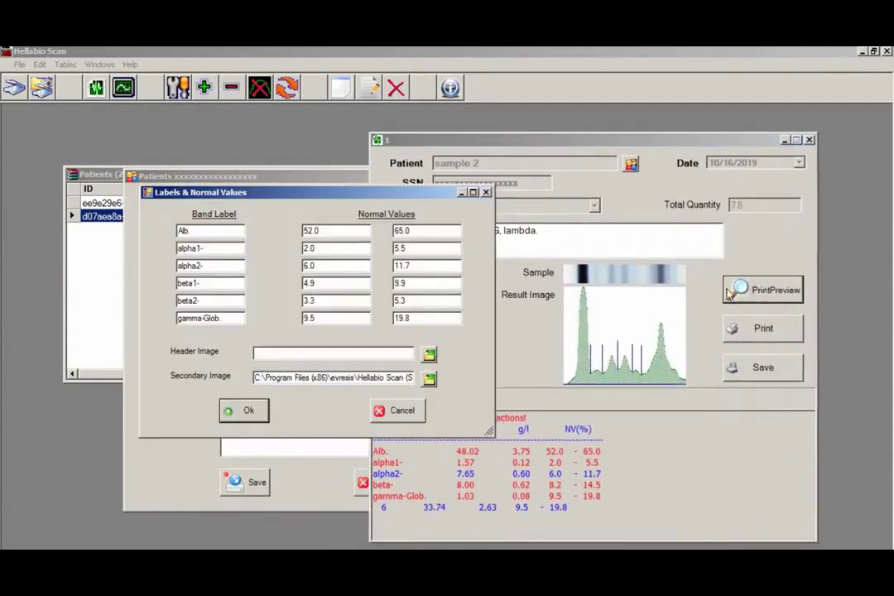
pyautogui.click(246, 410)
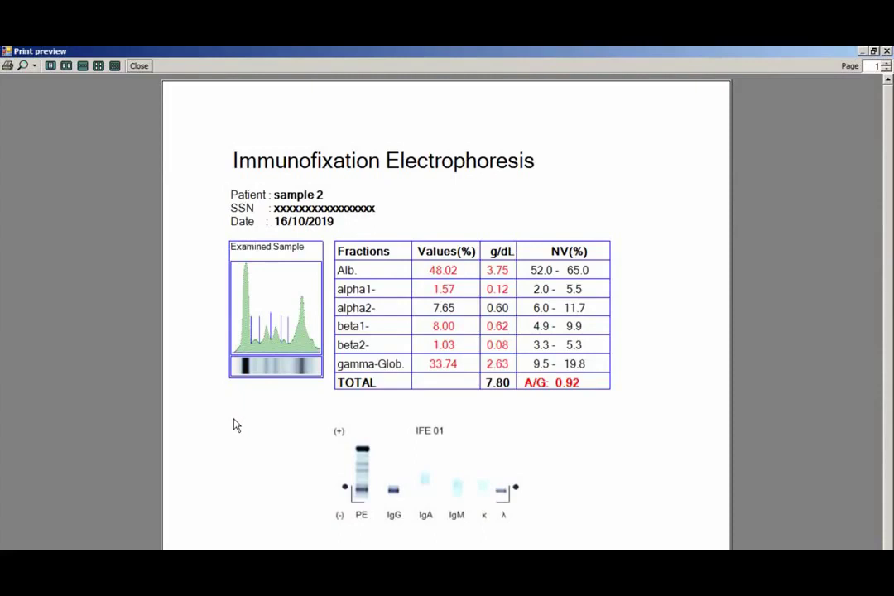
pyautogui.click(885, 52)
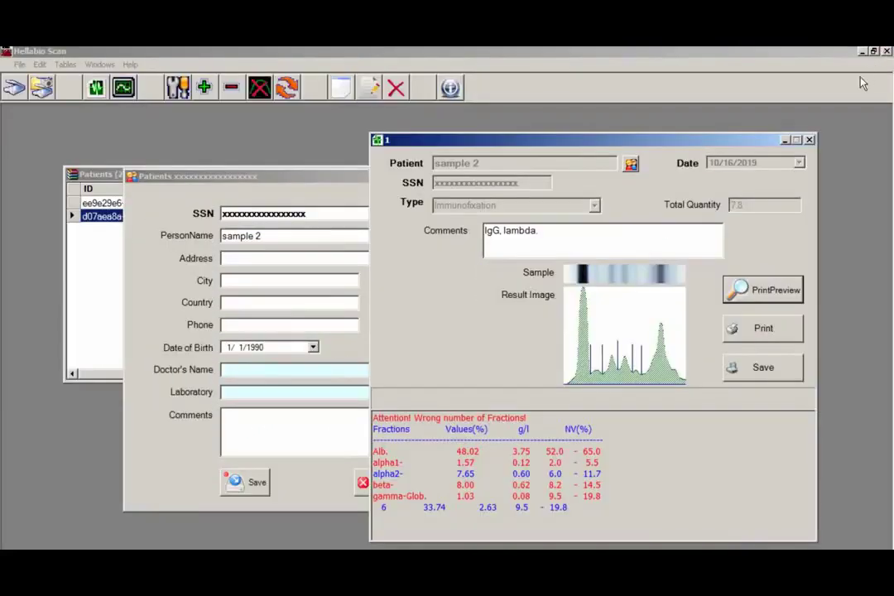
pyautogui.click(811, 139)
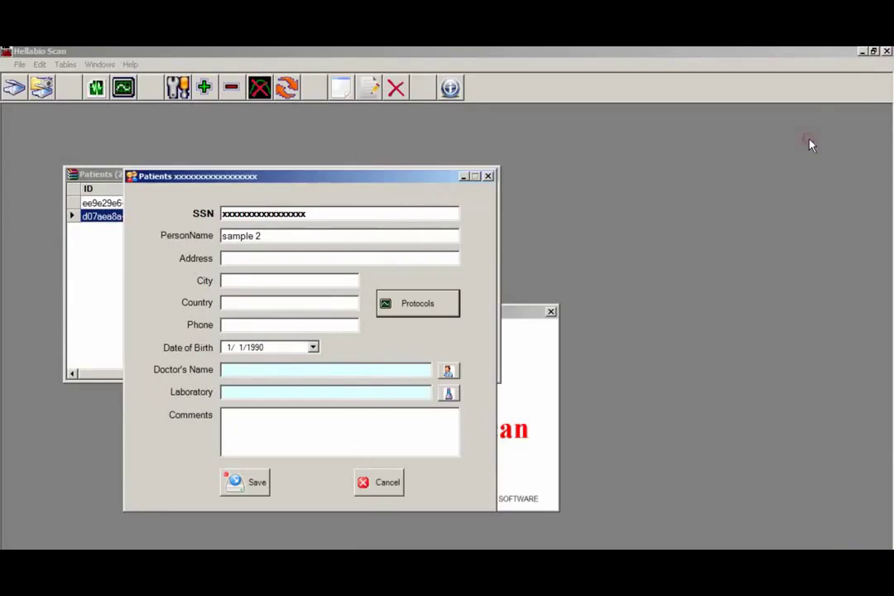
pyautogui.click(488, 177)
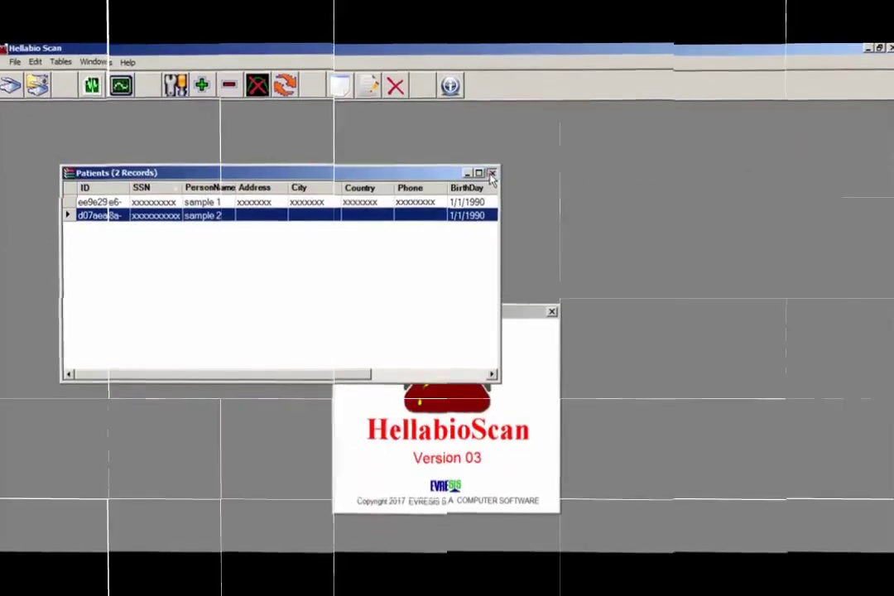